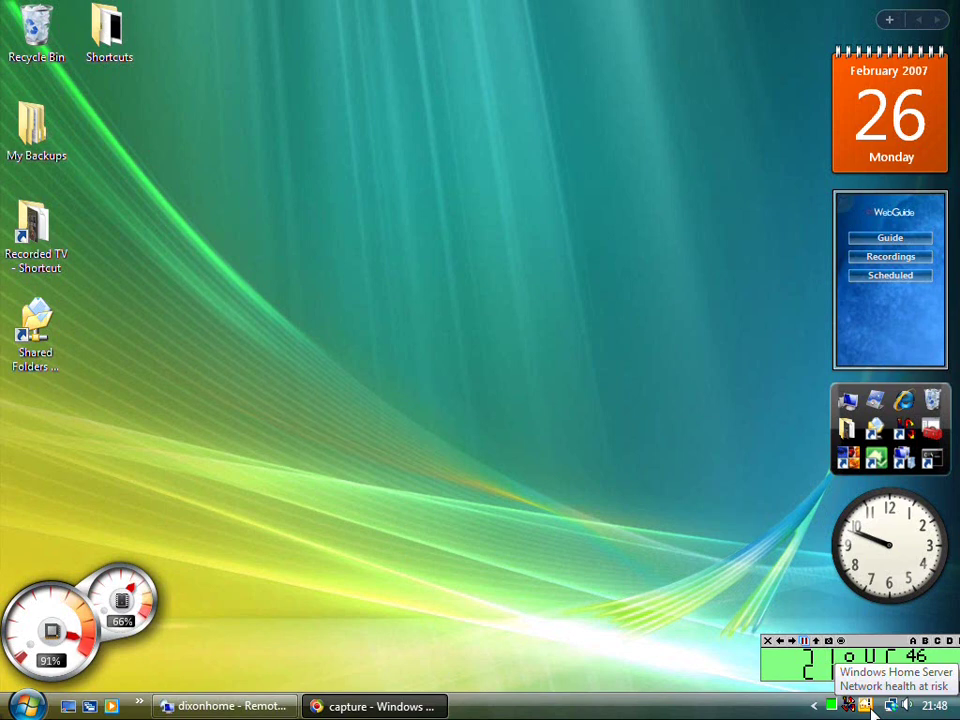
# Launch the Windows Home Server Console from the tray icon and sign in with the server password
pyautogui.rightClick(870, 706)
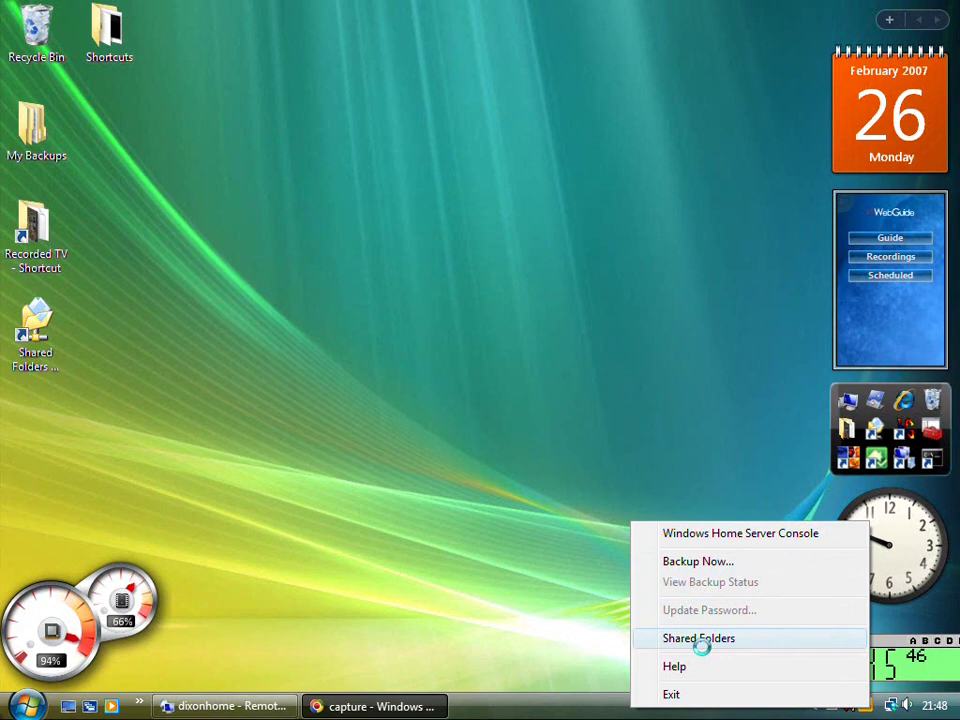
pyautogui.click(694, 543)
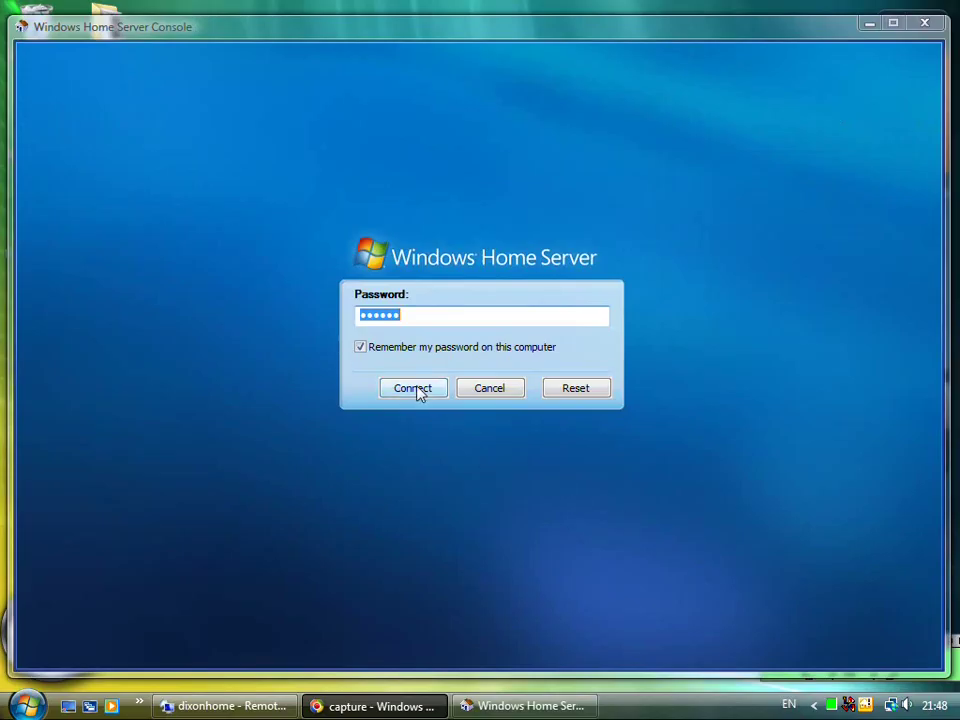
pyautogui.write('••••••')
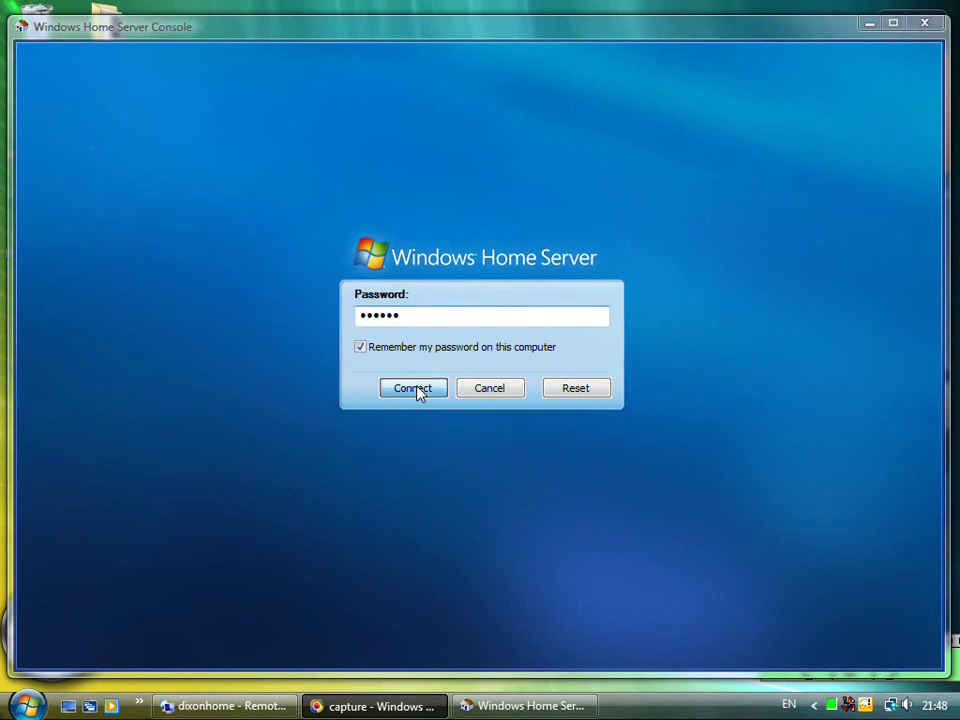
pyautogui.click(418, 390)
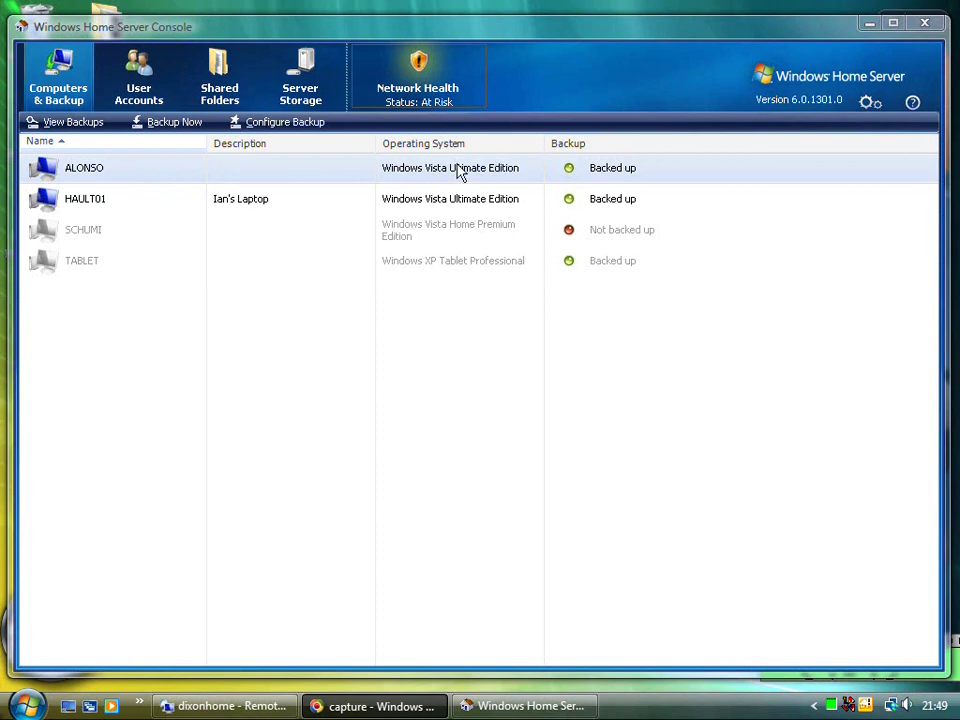
# Open the View Backups history for the computer ALONSO
pyautogui.click(99, 129)
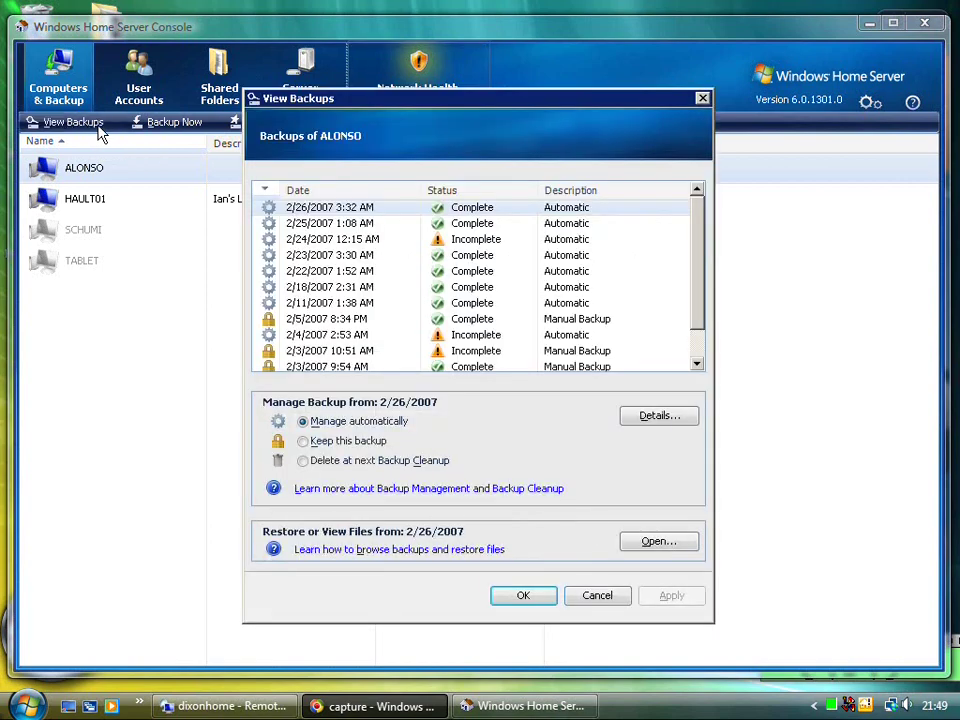
# Scroll through ALONSO's dated Complete and Incomplete backups, then close the View Backups dialog
pyautogui.moveTo(699, 316); pyautogui.dragTo(700, 343)
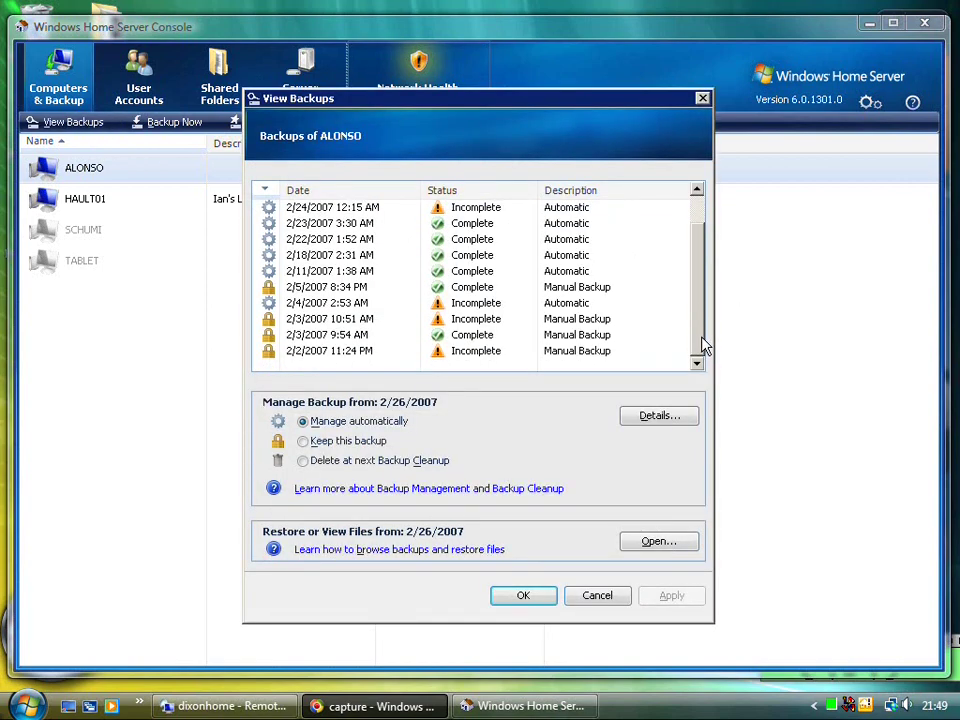
pyautogui.moveTo(703, 345); pyautogui.dragTo(694, 283)
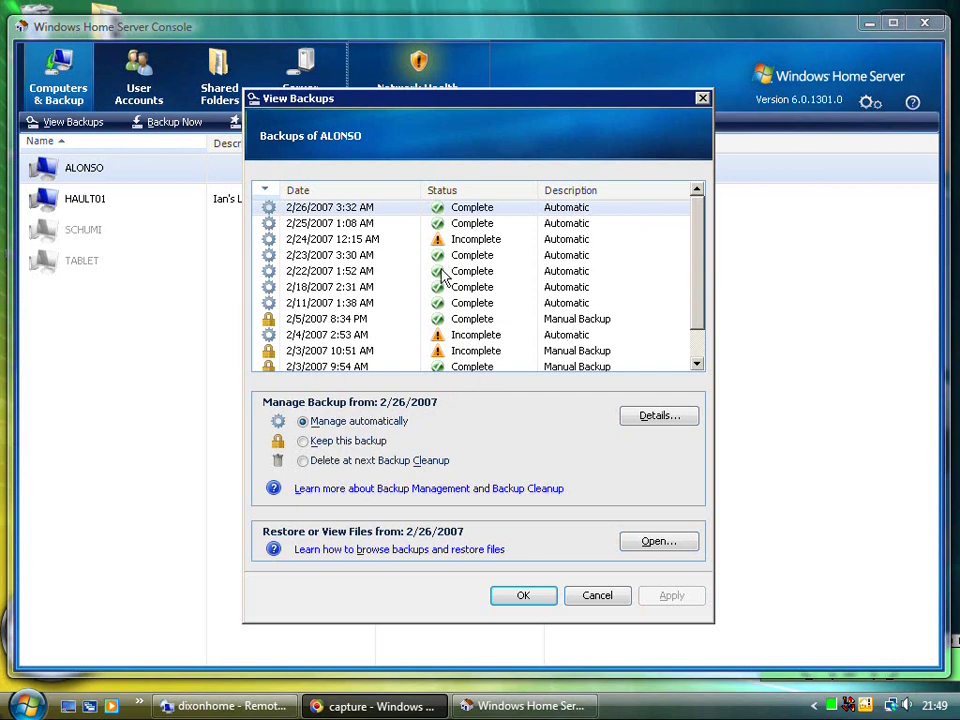
pyautogui.scroll(-1, 700, 288)
pyautogui.scroll(1, 691, 270)
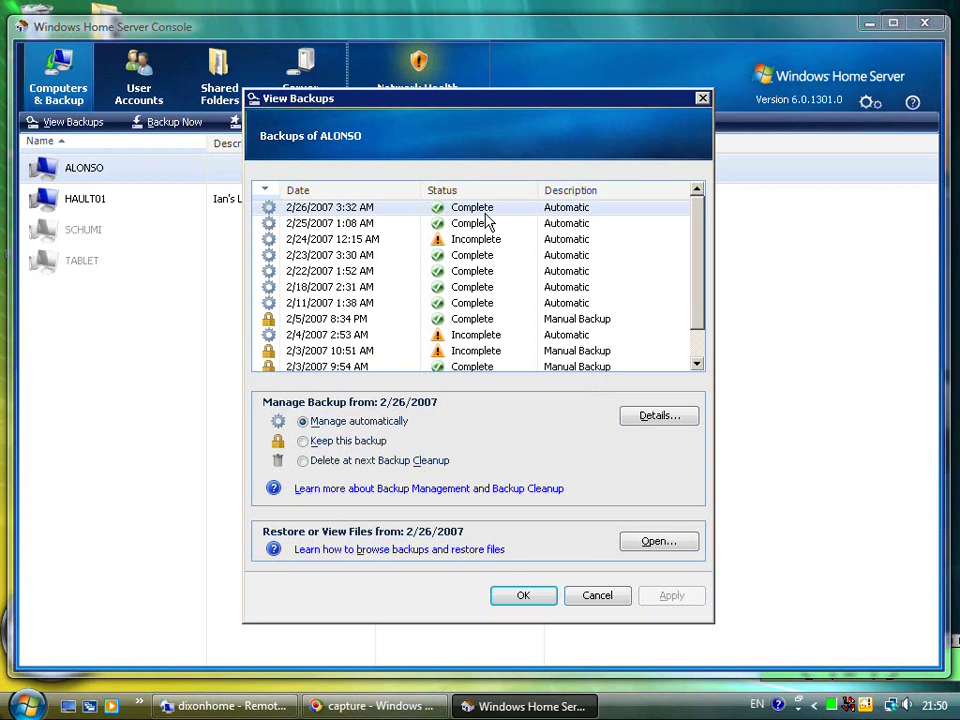
pyautogui.click(521, 598)
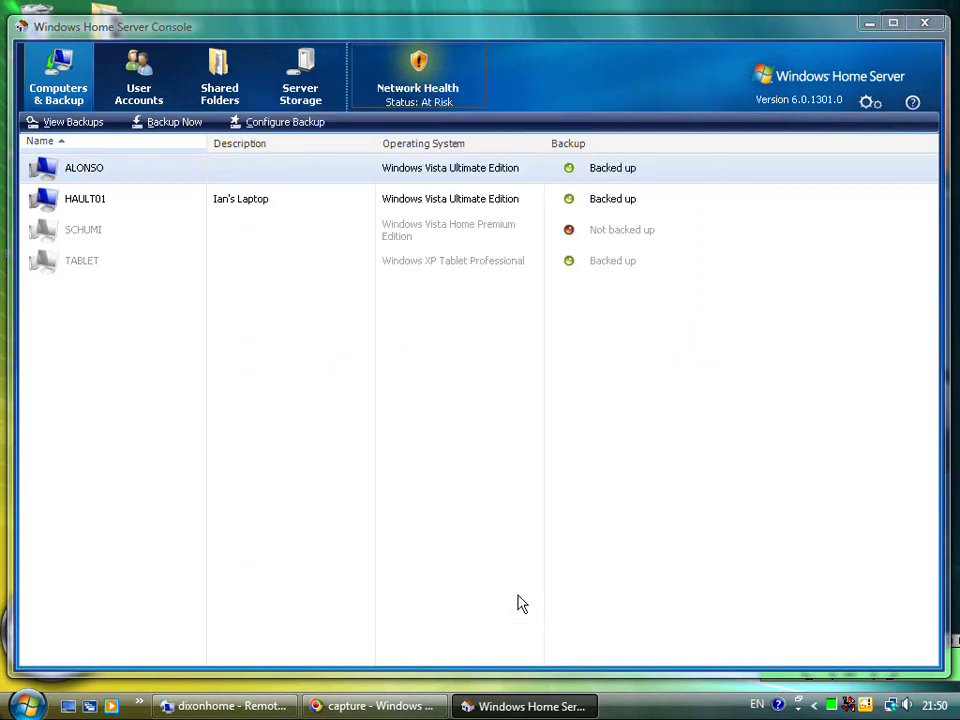
# Configure ALONSO's automatic backup of C: and Z: with 10 excluded folders, about 163.43 GB
pyautogui.click(302, 125)
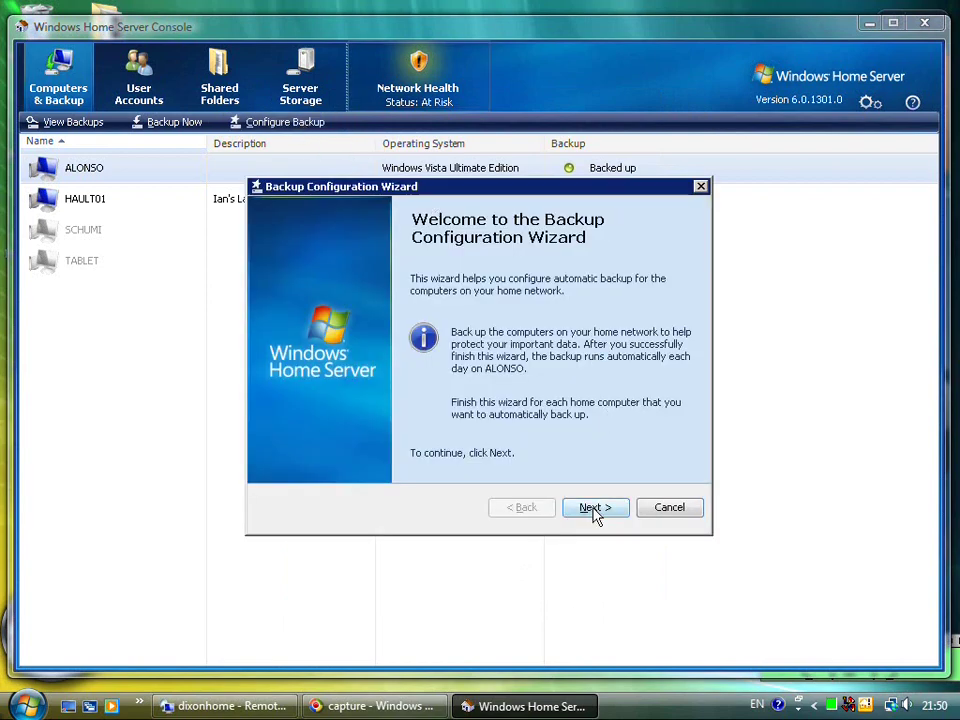
pyautogui.click(594, 509)
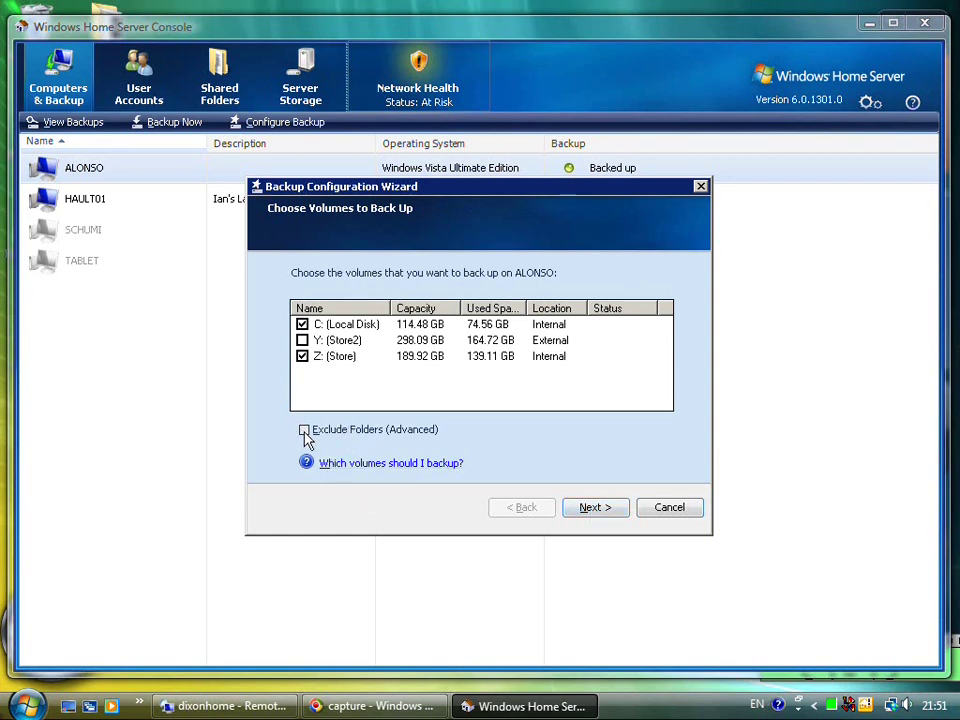
pyautogui.click(594, 507)
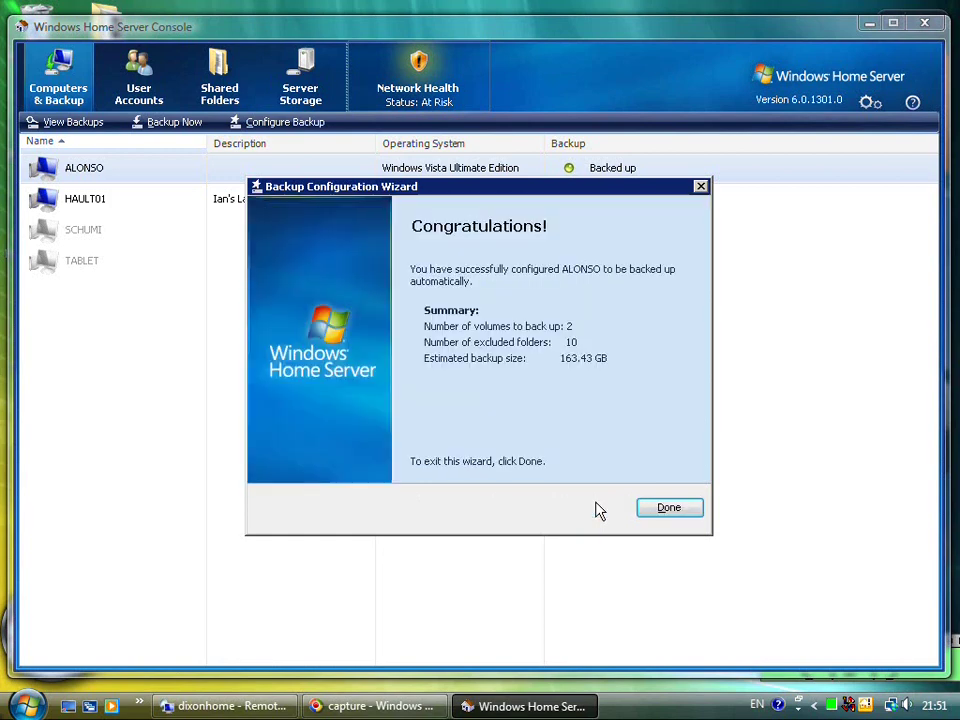
pyautogui.click(654, 514)
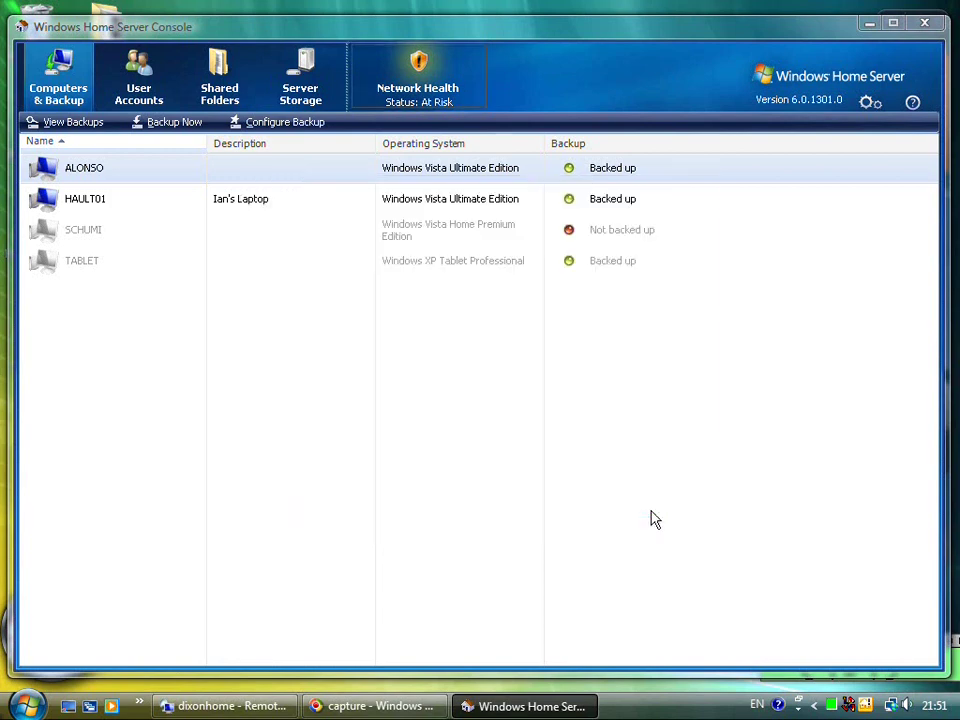
pyautogui.rightClick(170, 173)
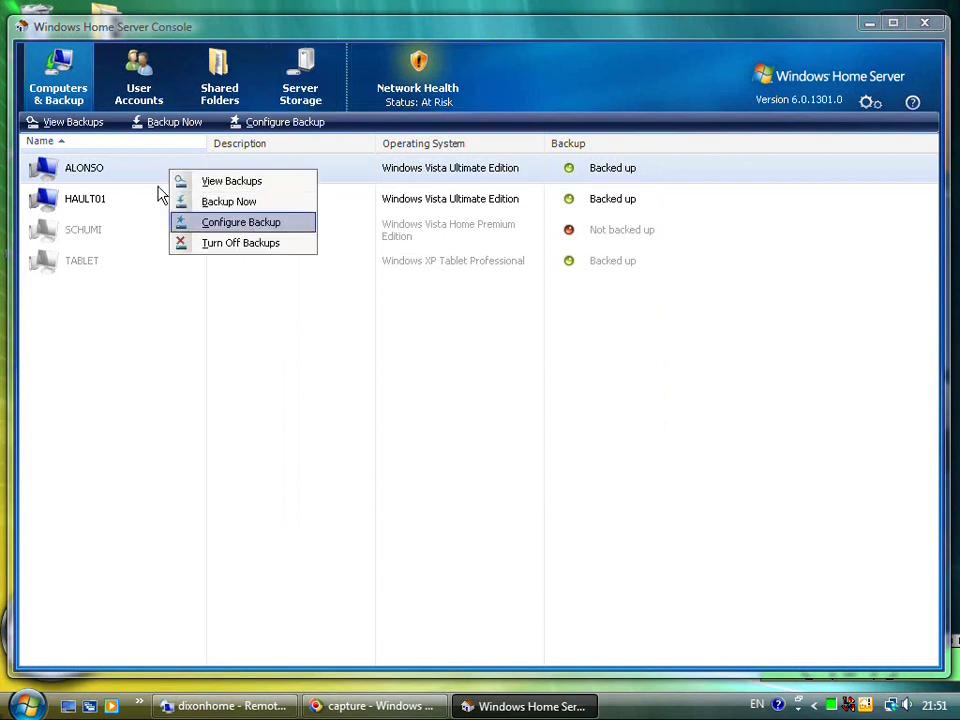
pyautogui.click(72, 305)
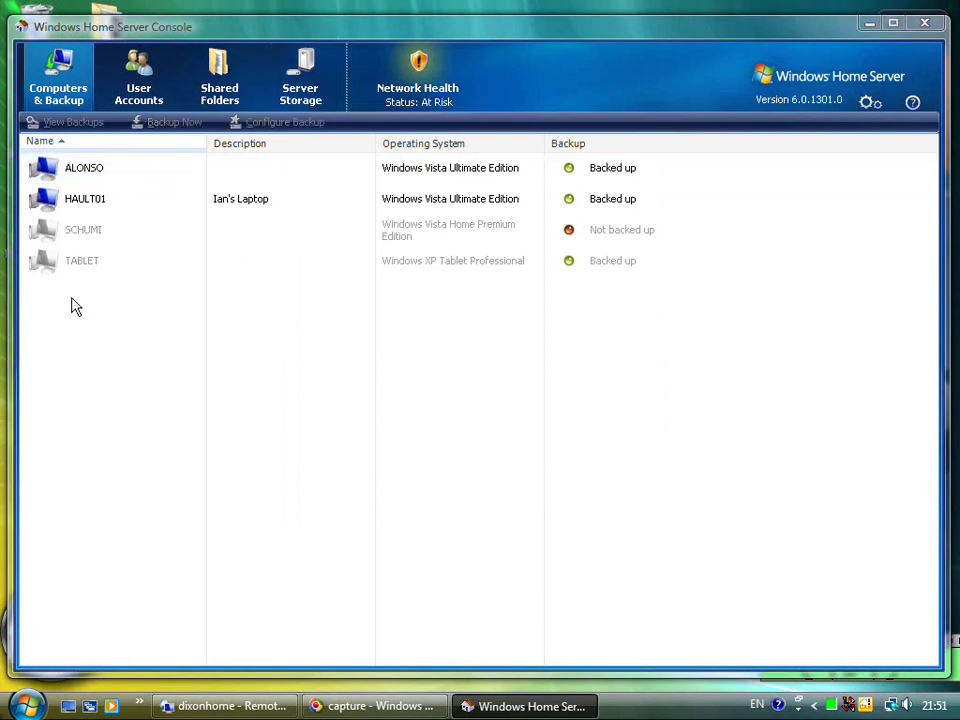
pyautogui.rightClick(74, 200)
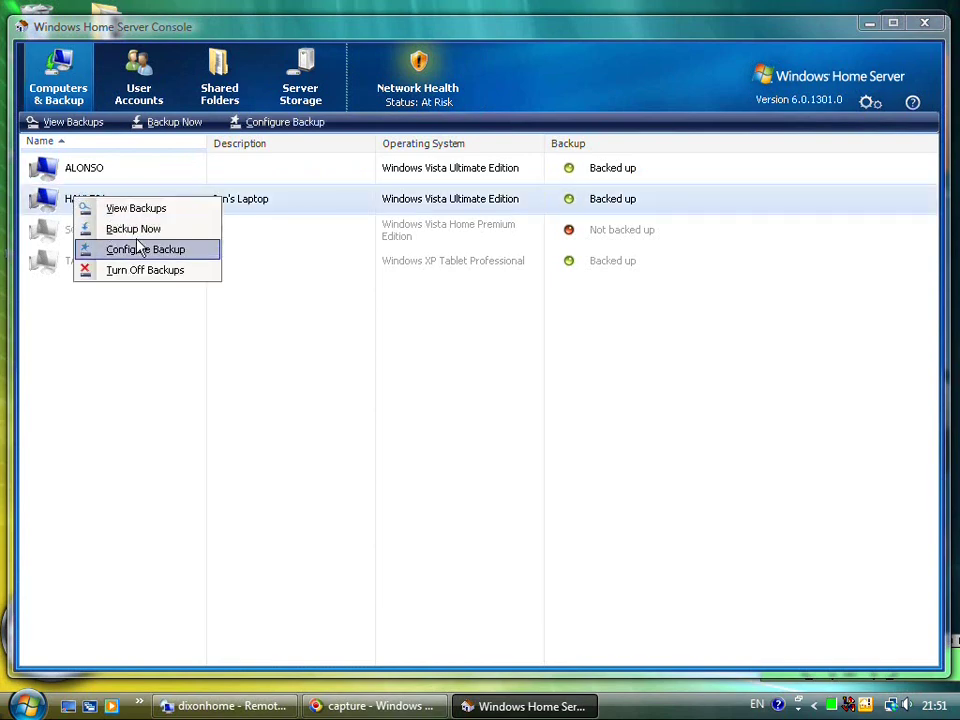
pyautogui.click(541, 487)
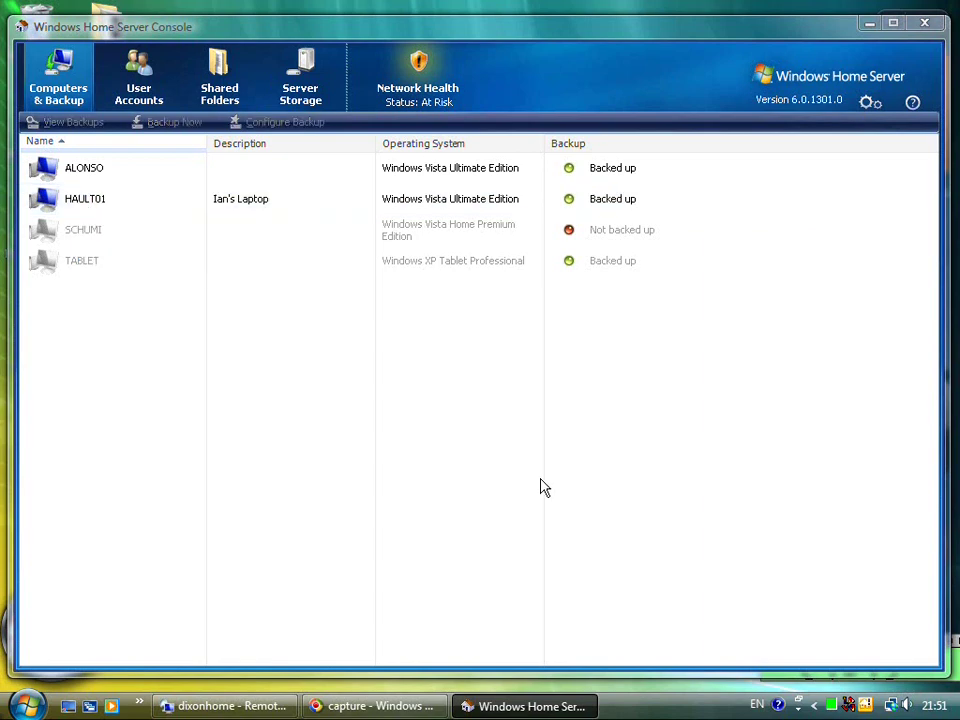
# Read the Network Health warning about TABLET's missed backup, then close it
pyautogui.click(420, 68)
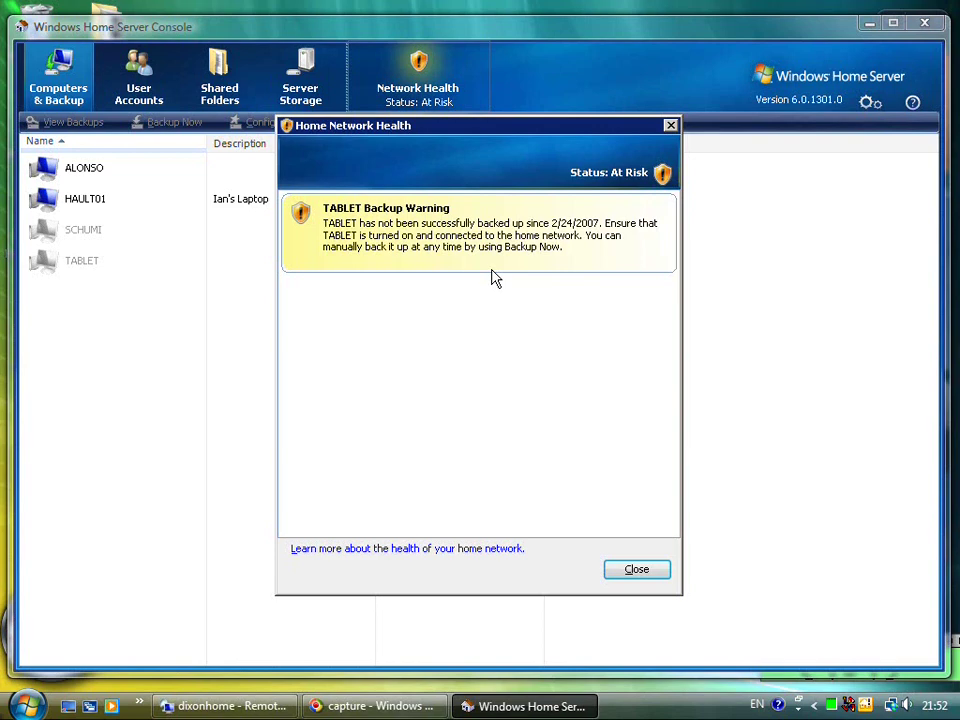
pyautogui.click(637, 569)
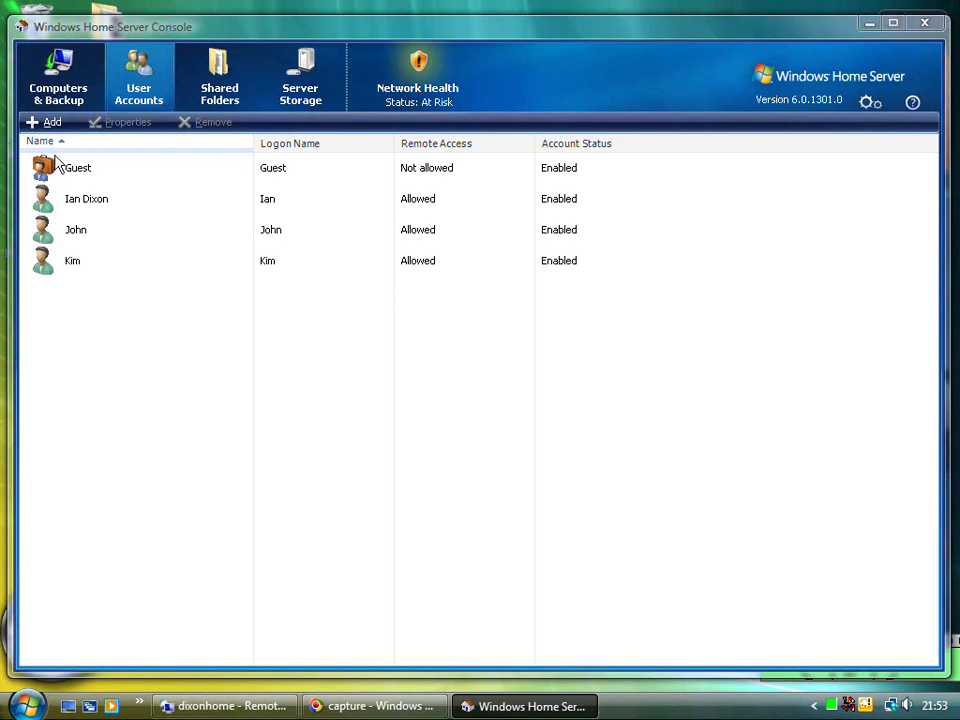
pyautogui.rightClick(86, 211)
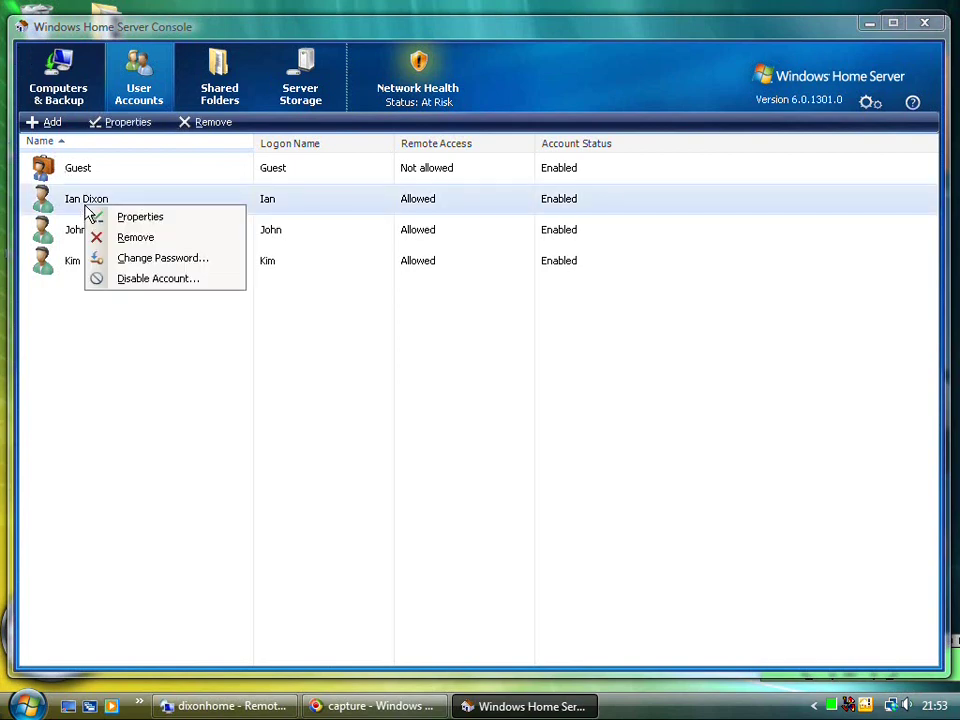
pyautogui.click(124, 219)
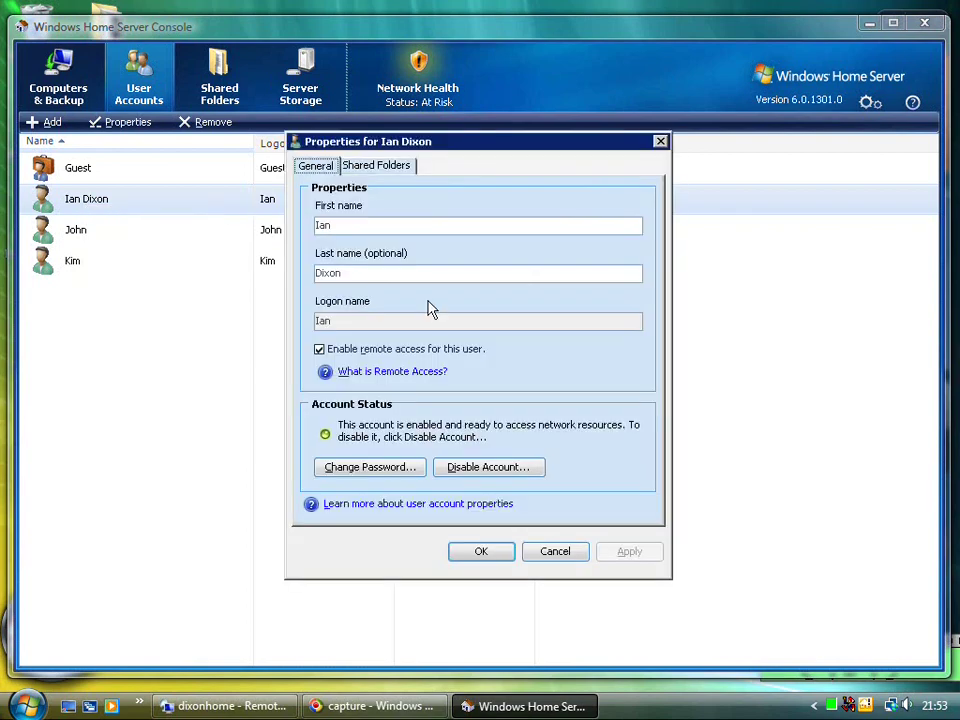
pyautogui.click(481, 552)
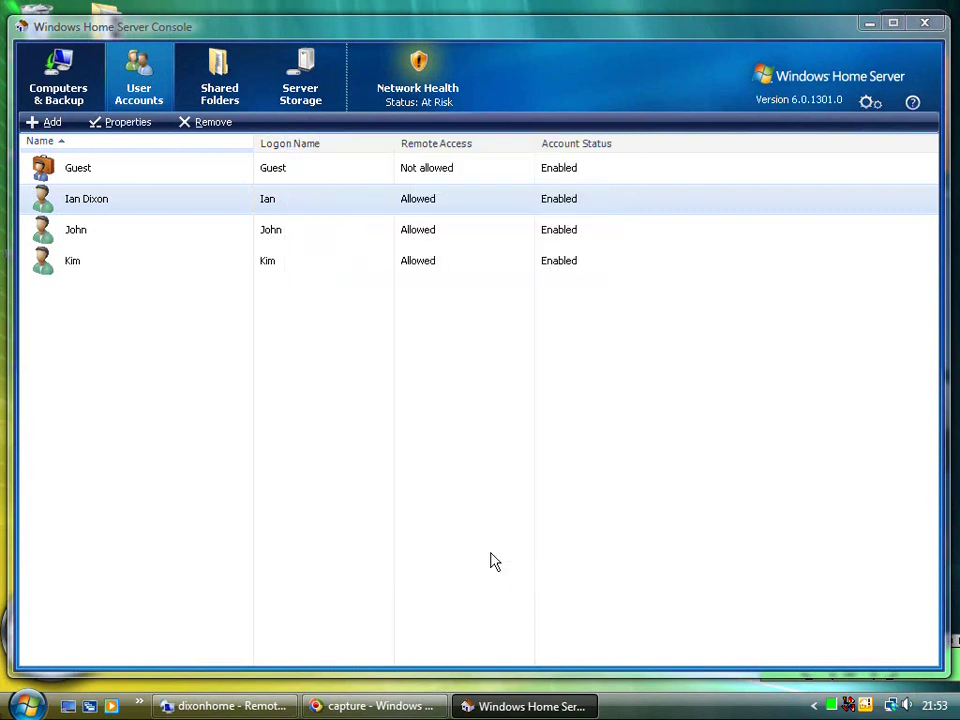
pyautogui.click(216, 82)
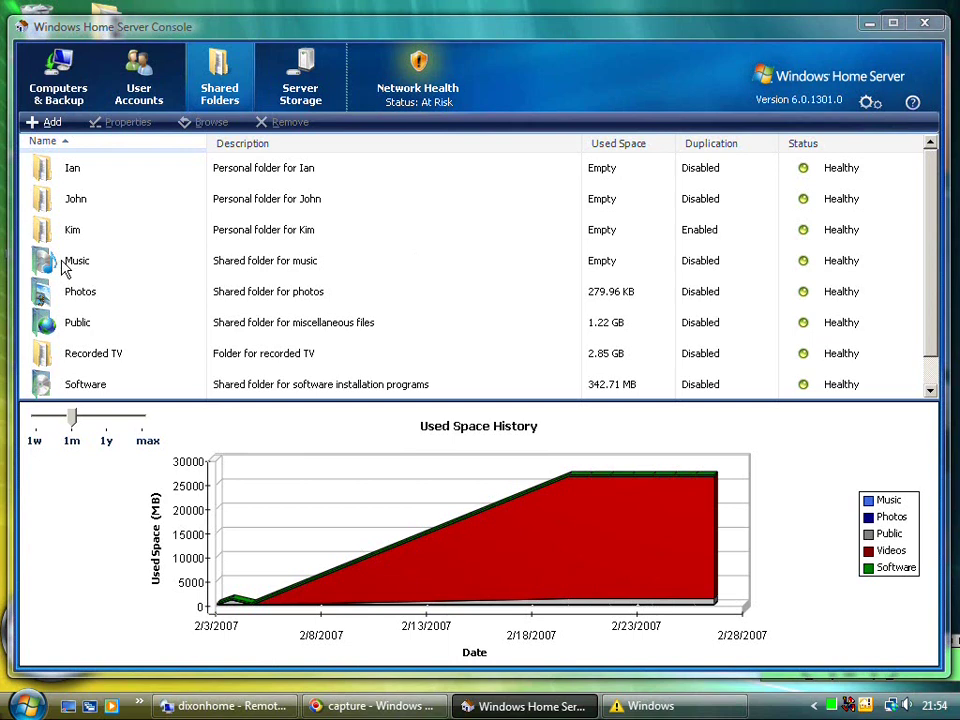
# View used space history for Software, Videos, Recorded TV, Music and two personal folders
pyautogui.click(75, 390)
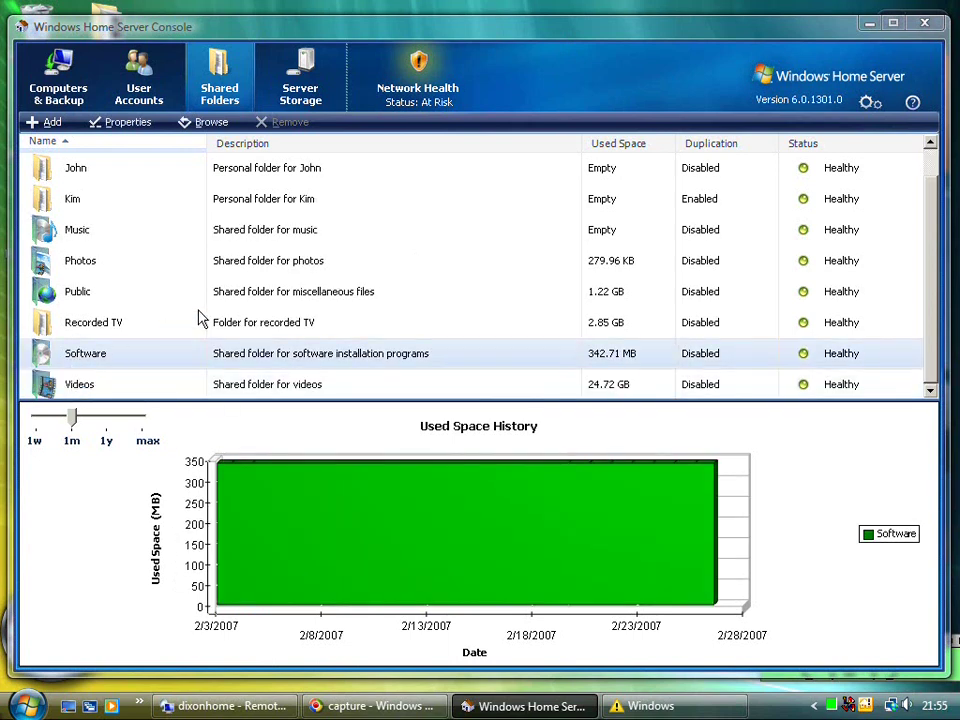
pyautogui.click(122, 390)
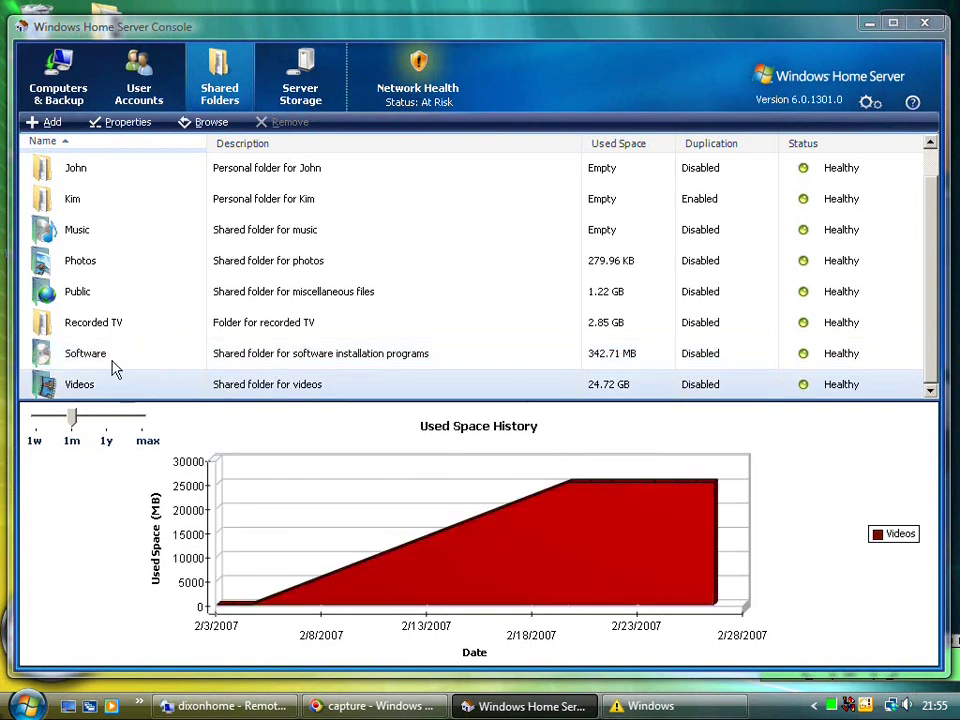
pyautogui.click(104, 328)
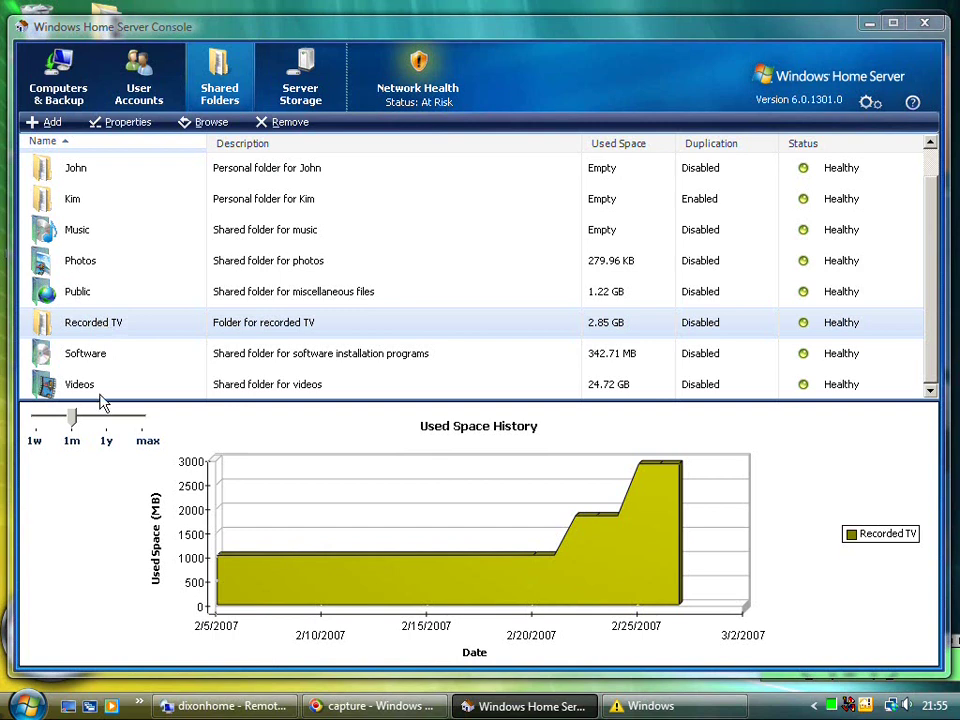
pyautogui.click(82, 236)
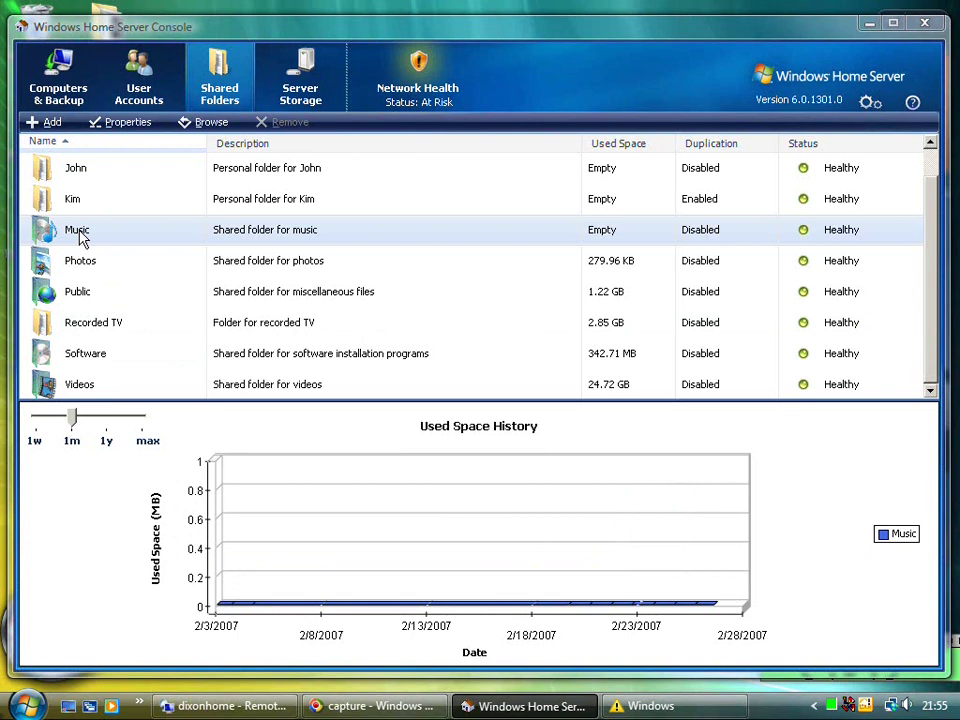
pyautogui.click(75, 205)
pyautogui.click(84, 175)
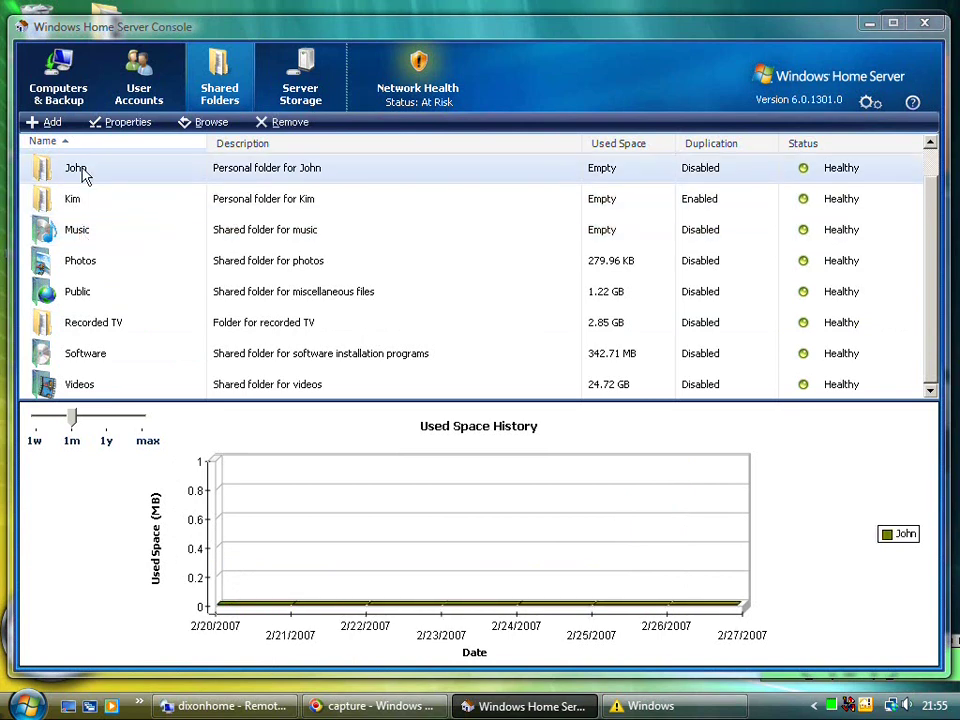
pyautogui.click(294, 84)
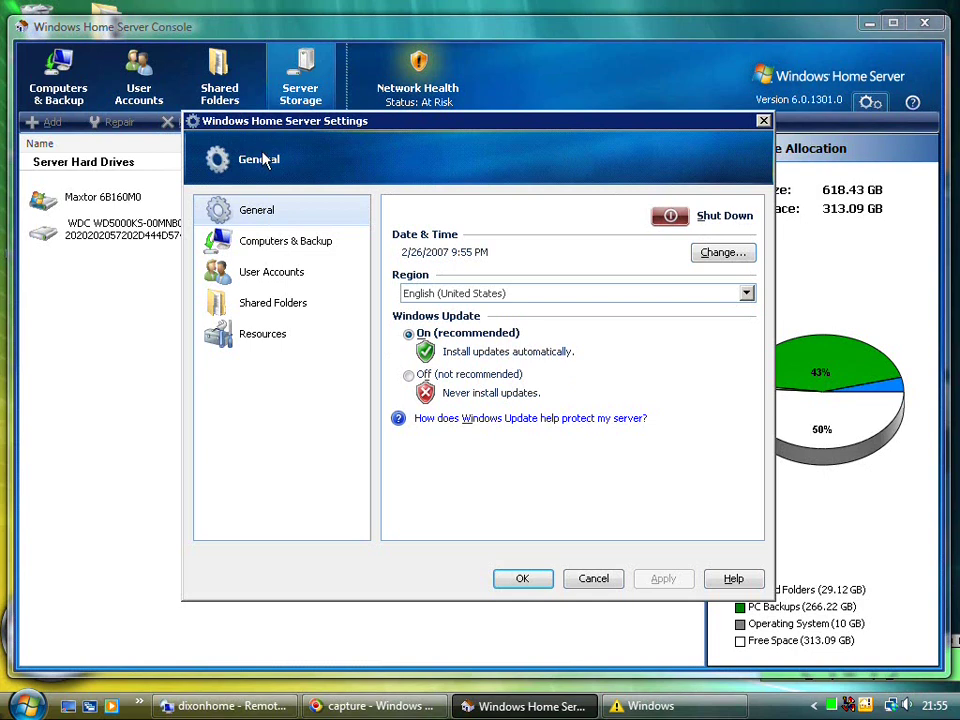
# Review the nightly backup time and retention, password, and media library sharing settings pages
pyautogui.click(256, 246)
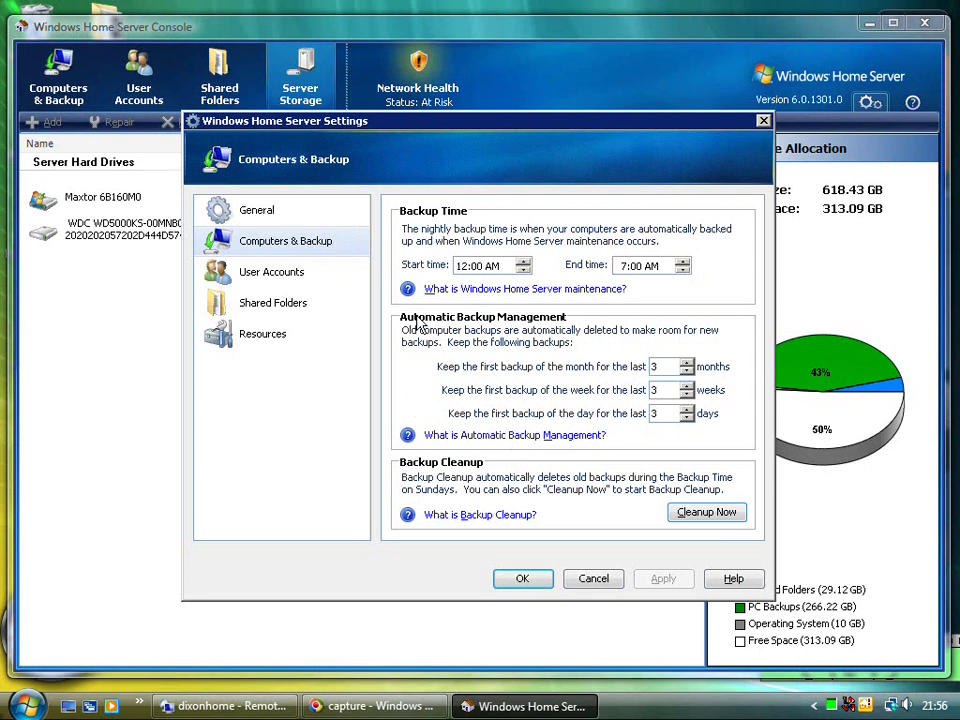
pyautogui.click(272, 280)
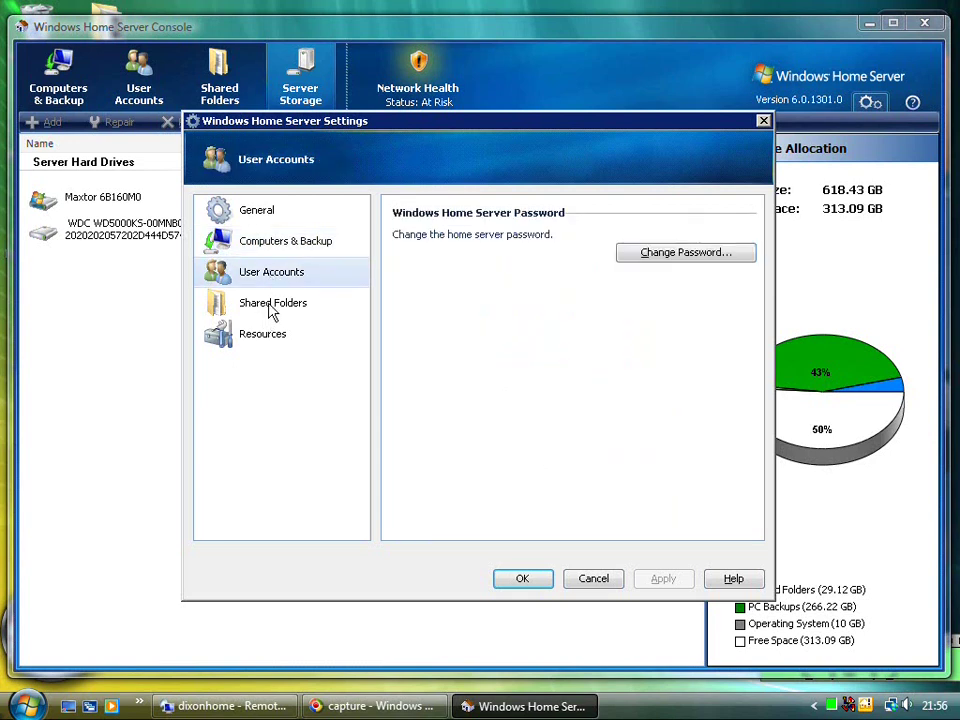
pyautogui.click(270, 312)
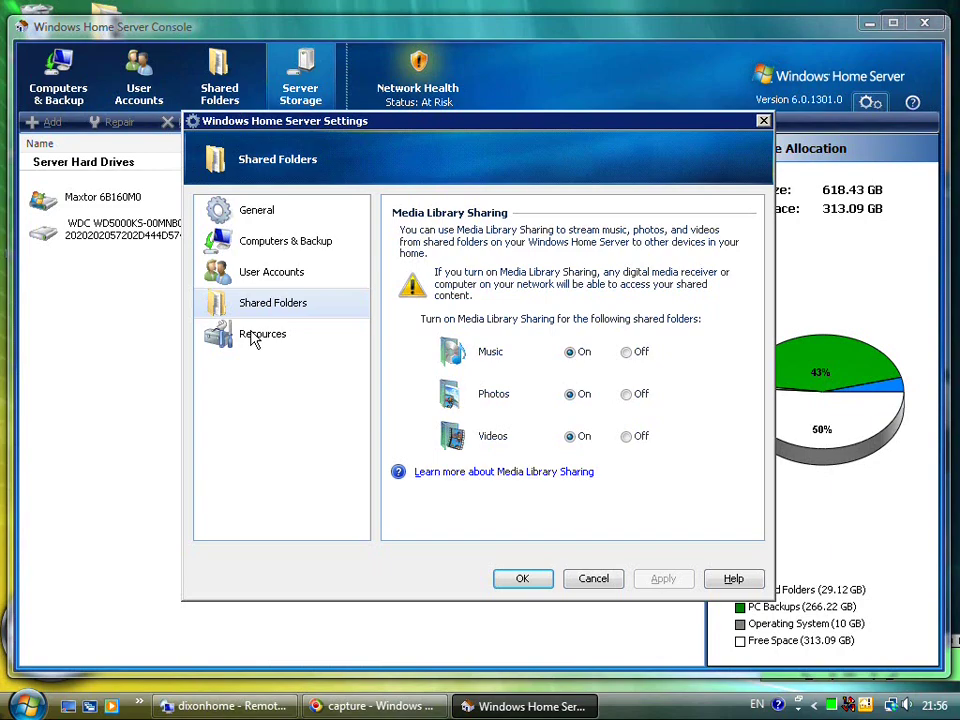
# Show the Resources page with Windows edition, hardware, RAM and 6.0.1301.0 component versions
pyautogui.click(253, 340)
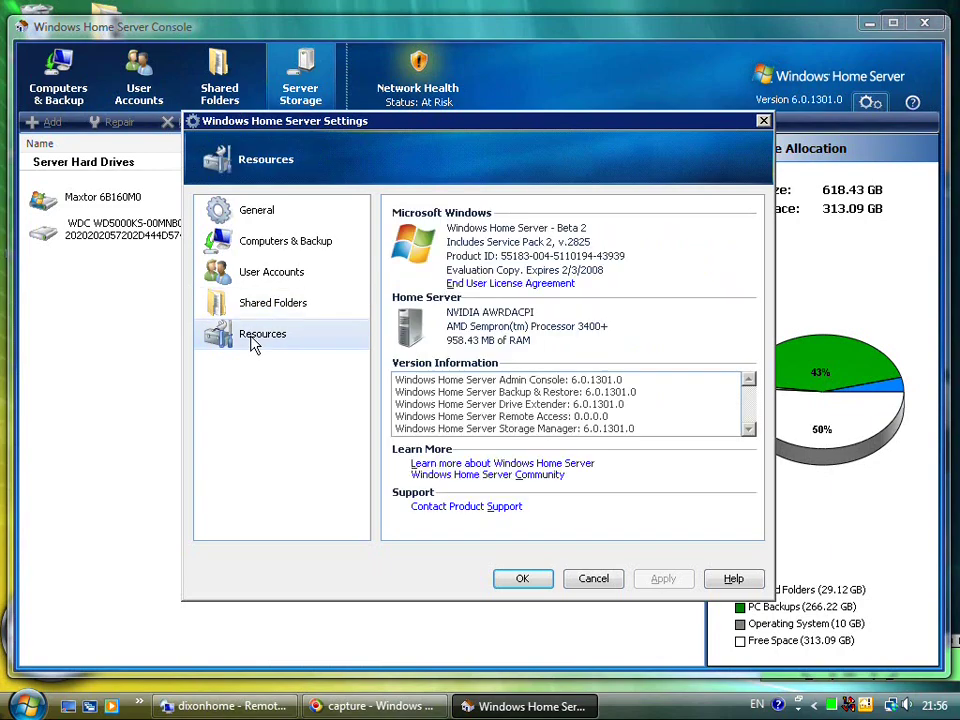